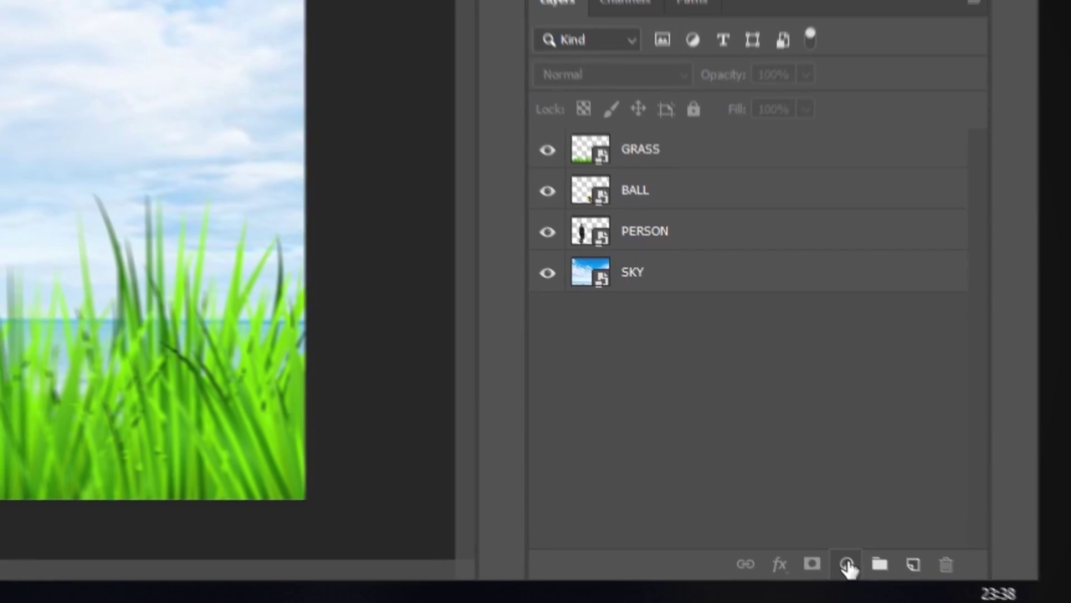
# Add a Brightness/Contrast 1 layer, move it between BALL and PERSON, and tune its brightness
pyautogui.click(984, 573)
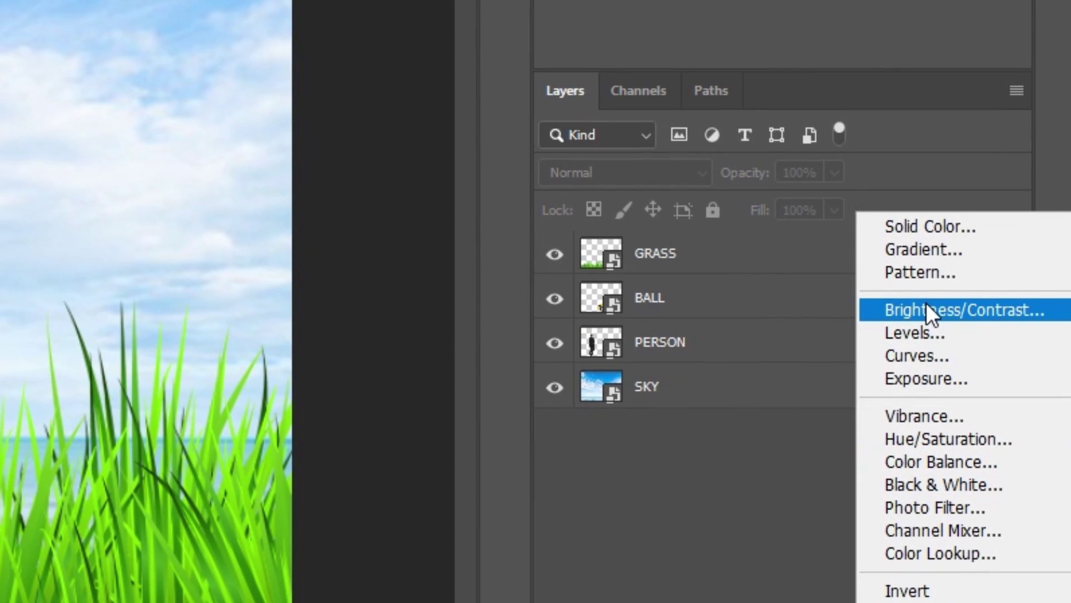
pyautogui.click(927, 306)
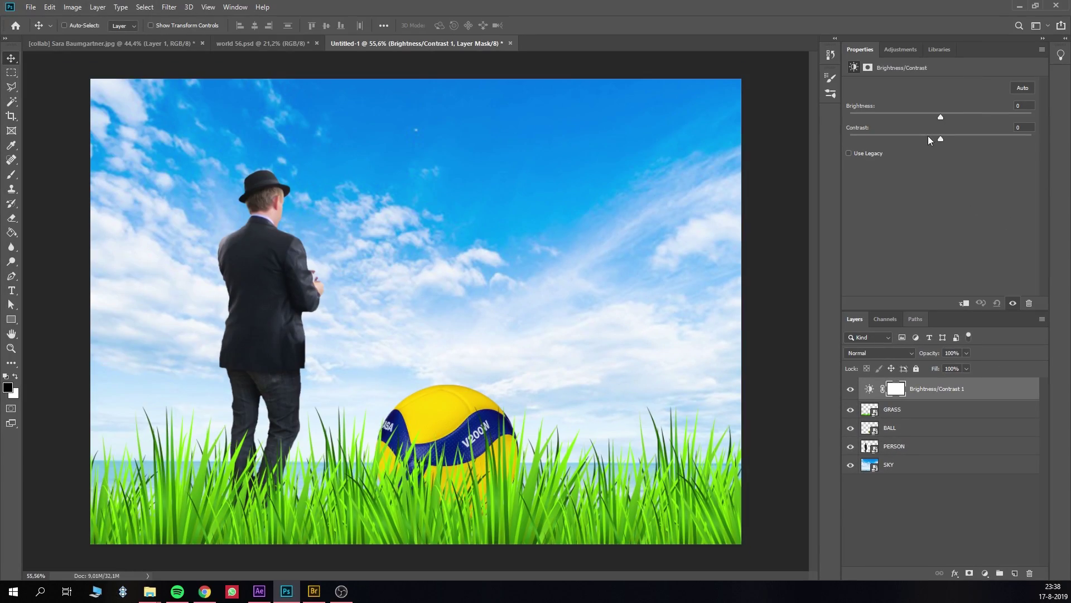
pyautogui.moveTo(940, 116); pyautogui.dragTo(1005, 116)
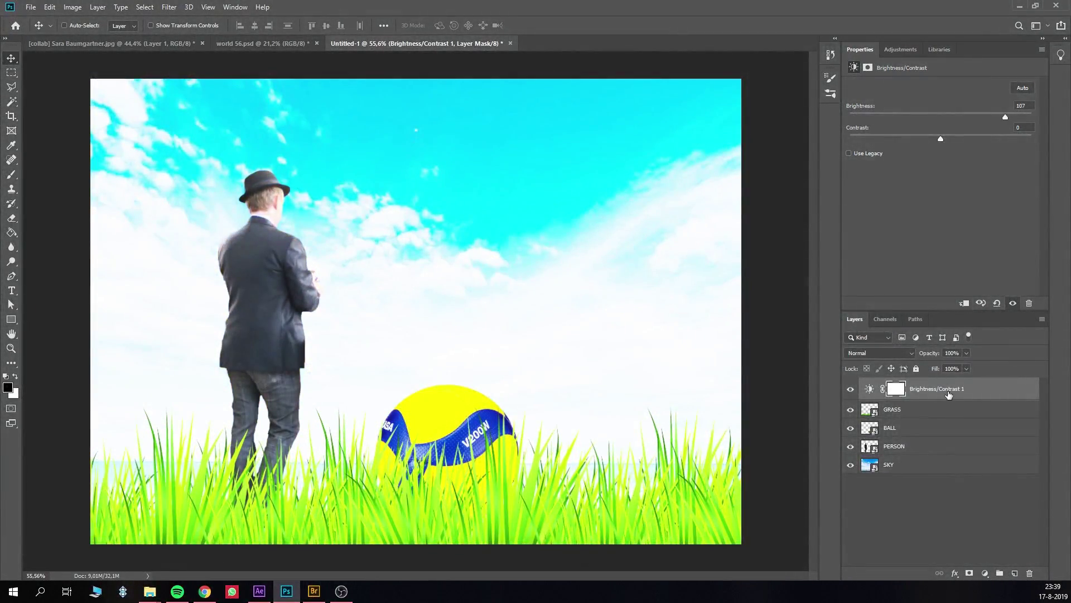
pyautogui.moveTo(948, 394); pyautogui.dragTo(947, 436)
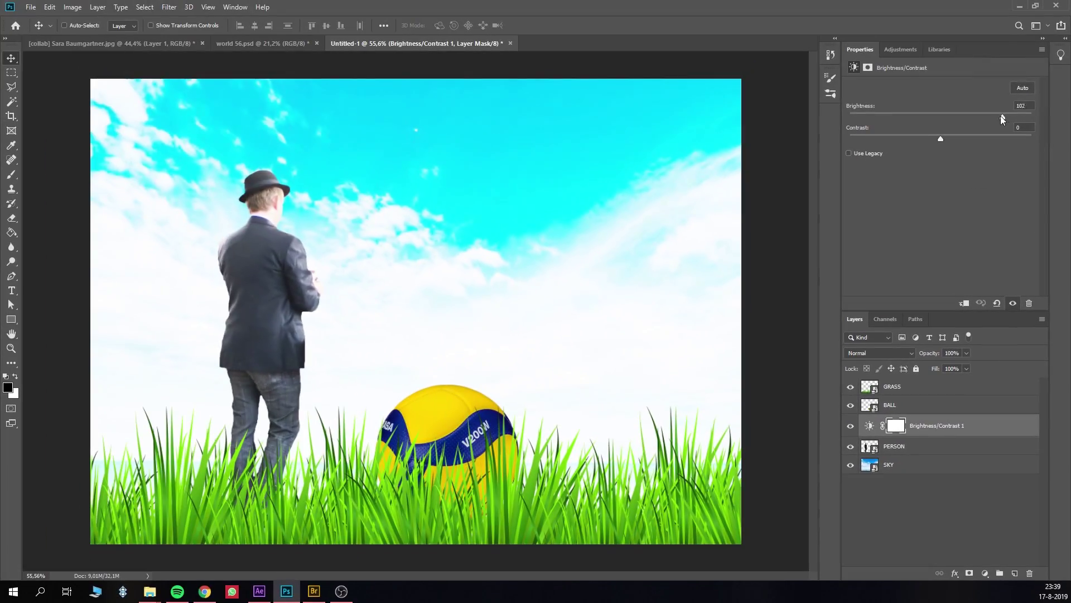
pyautogui.moveTo(999, 116); pyautogui.dragTo(1054, 127)
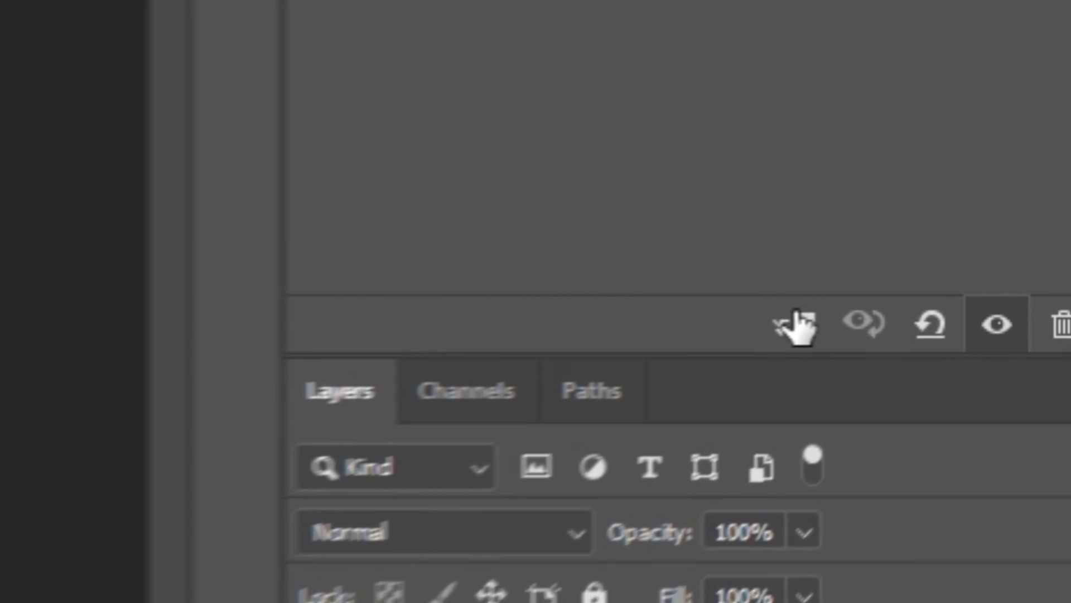
# Clip Brightness/Contrast 1 to the PERSON layer so only the man brightens
pyautogui.click(797, 325)
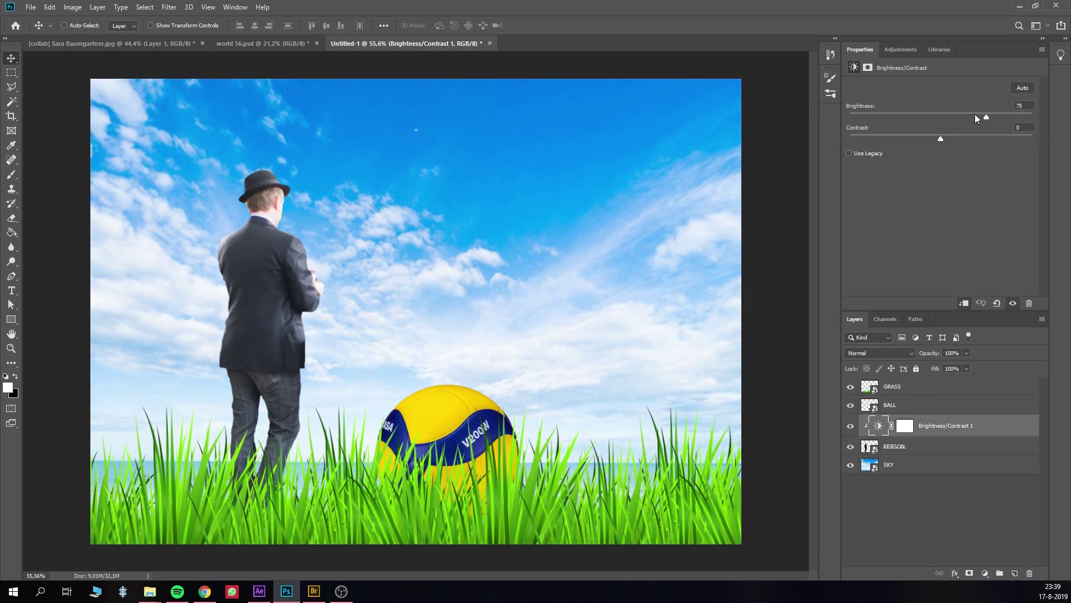
pyautogui.moveTo(975, 114); pyautogui.dragTo(935, 119)
pyautogui.keyDown('alt'); pyautogui.click(925, 434); pyautogui.keyUp('alt')
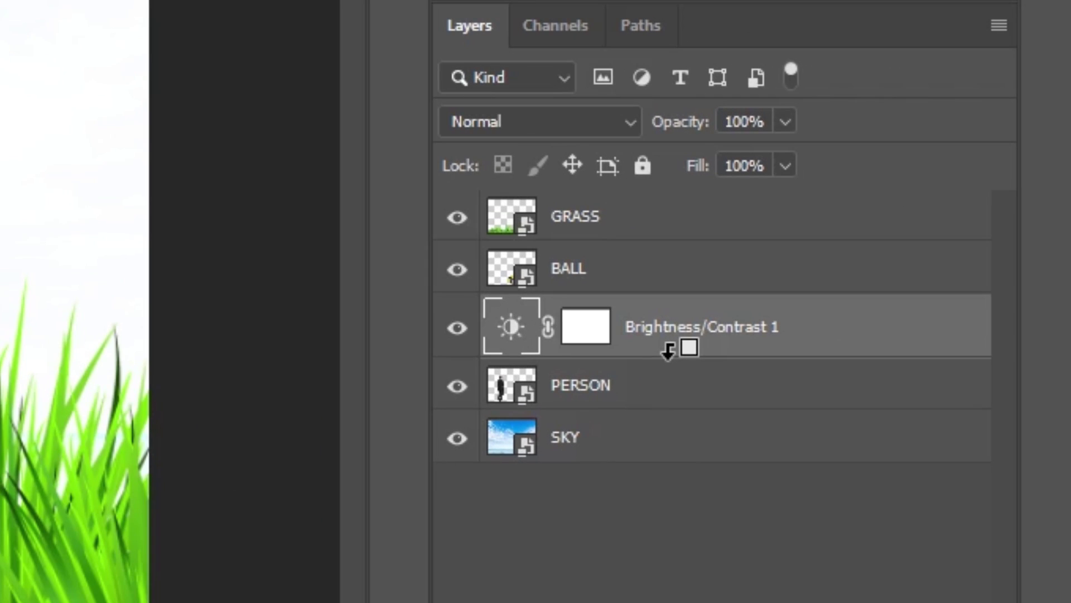
pyautogui.keyDown('alt'); pyautogui.click(668, 350); pyautogui.keyUp('alt')
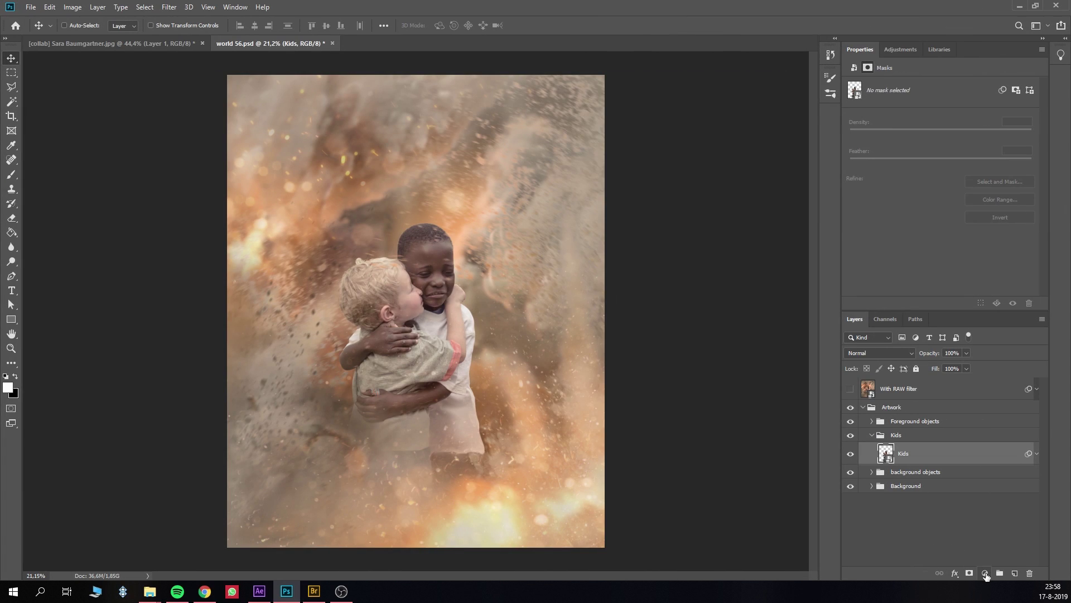
# Add a Hue/Saturation 1 layer above Kids and clip it to the Kids layer
pyautogui.click(986, 574)
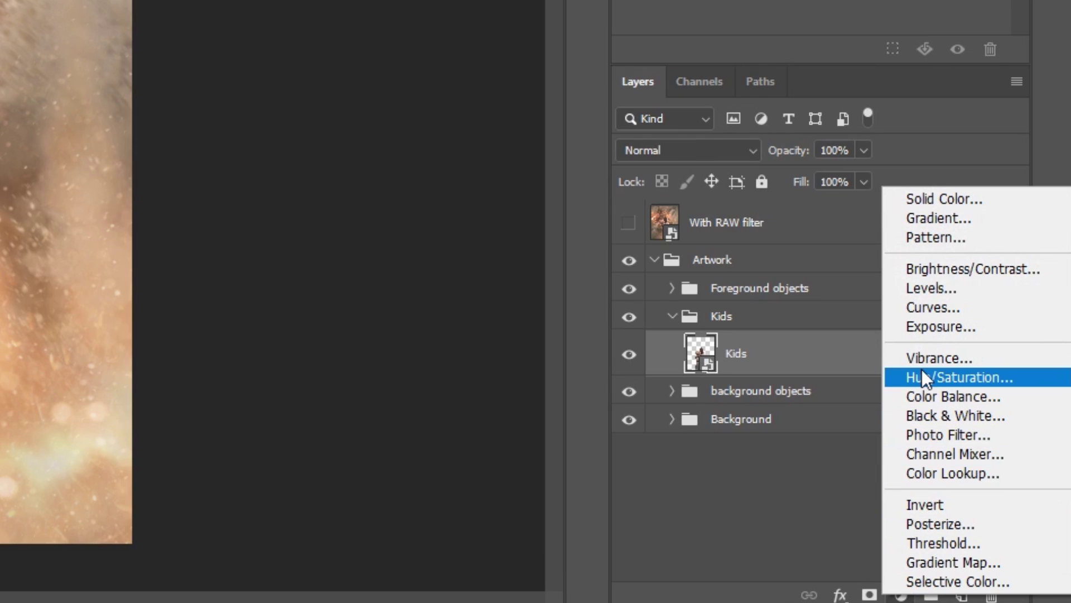
pyautogui.click(922, 377)
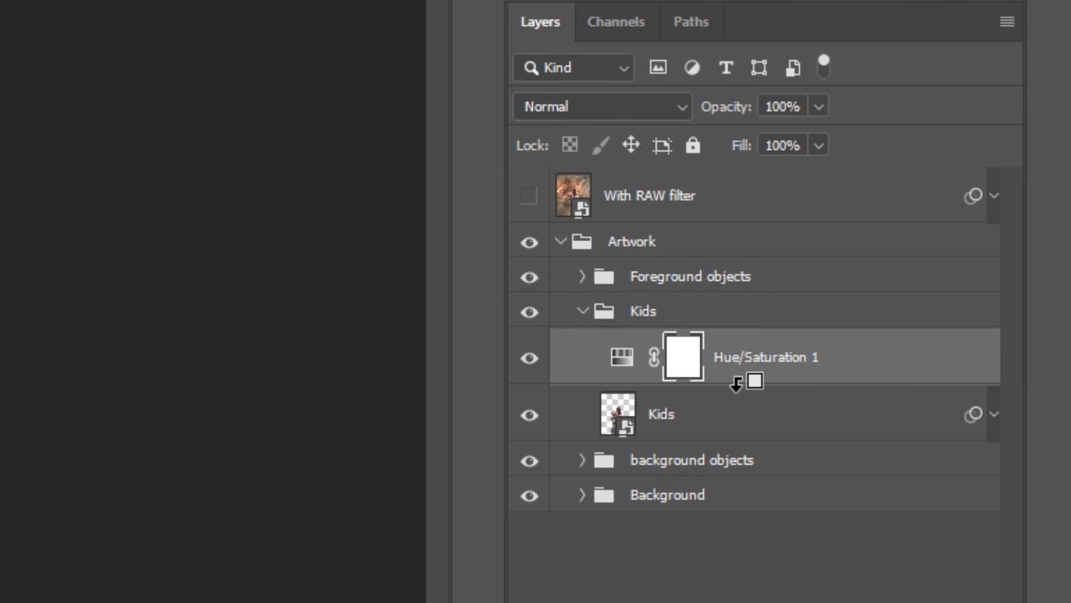
pyautogui.keyDown('alt'); pyautogui.click(732, 384); pyautogui.keyUp('alt')
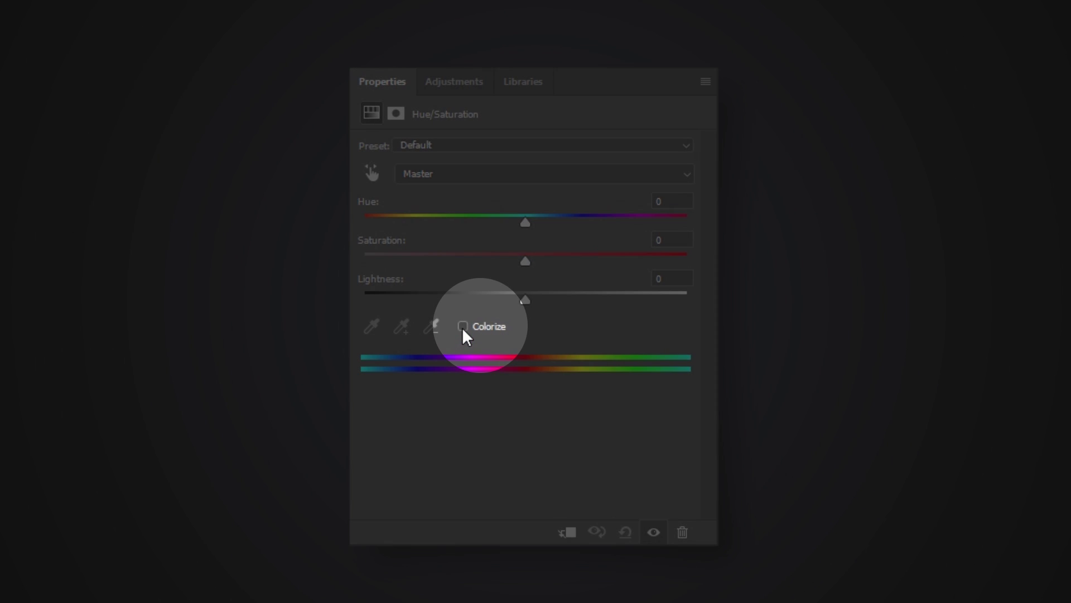
# Colorize the kids with saturation 66, a shifted hue and lighter lightness for a peach tint
pyautogui.moveTo(445, 261); pyautogui.dragTo(577, 260)
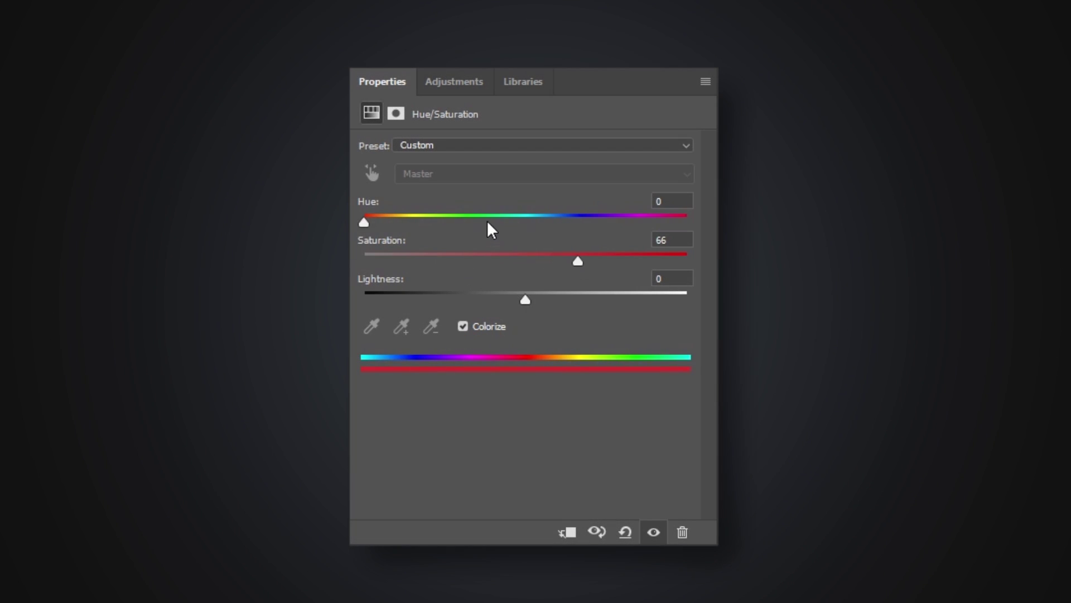
pyautogui.moveTo(486, 220); pyautogui.dragTo(441, 226)
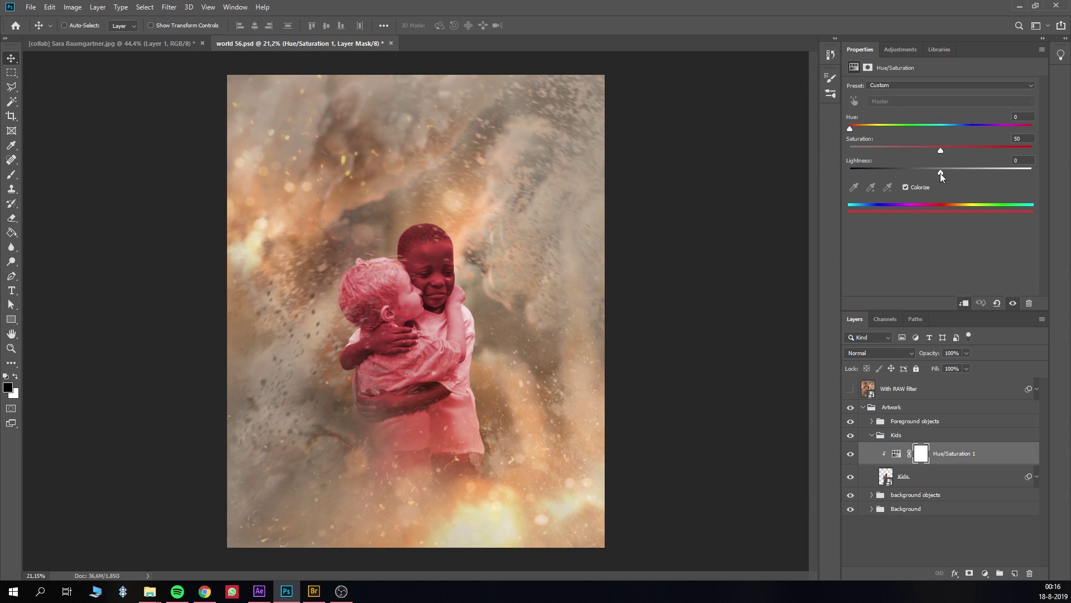
pyautogui.moveTo(943, 173); pyautogui.dragTo(996, 170)
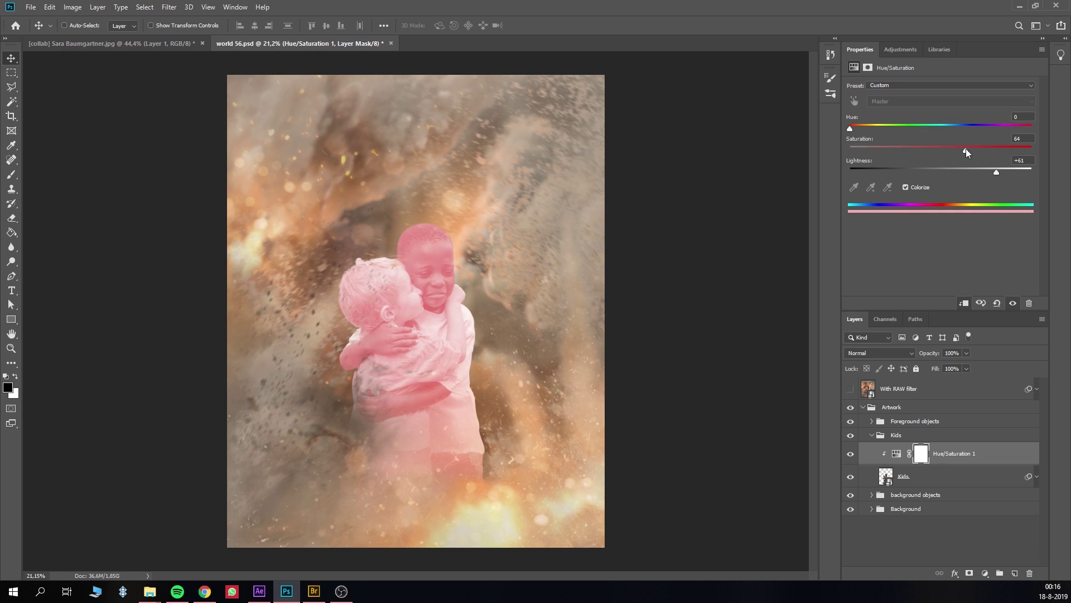
pyautogui.moveTo(861, 125); pyautogui.dragTo(859, 125)
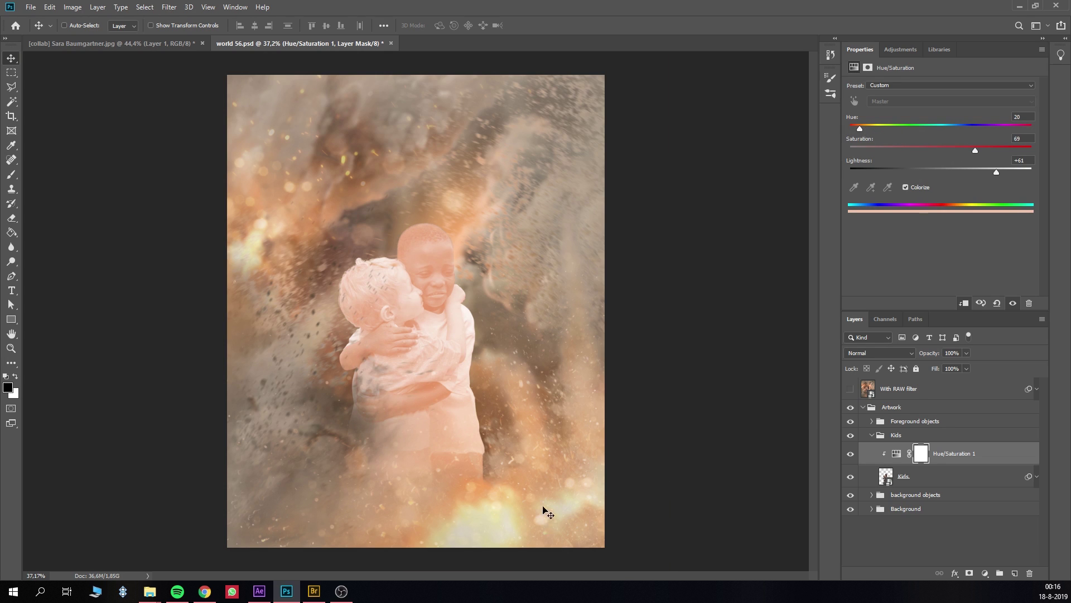
# Shift the tint hue toward sepia, trying saturation 46 then lowering it for a muted look
pyautogui.scroll(5, 547, 512)
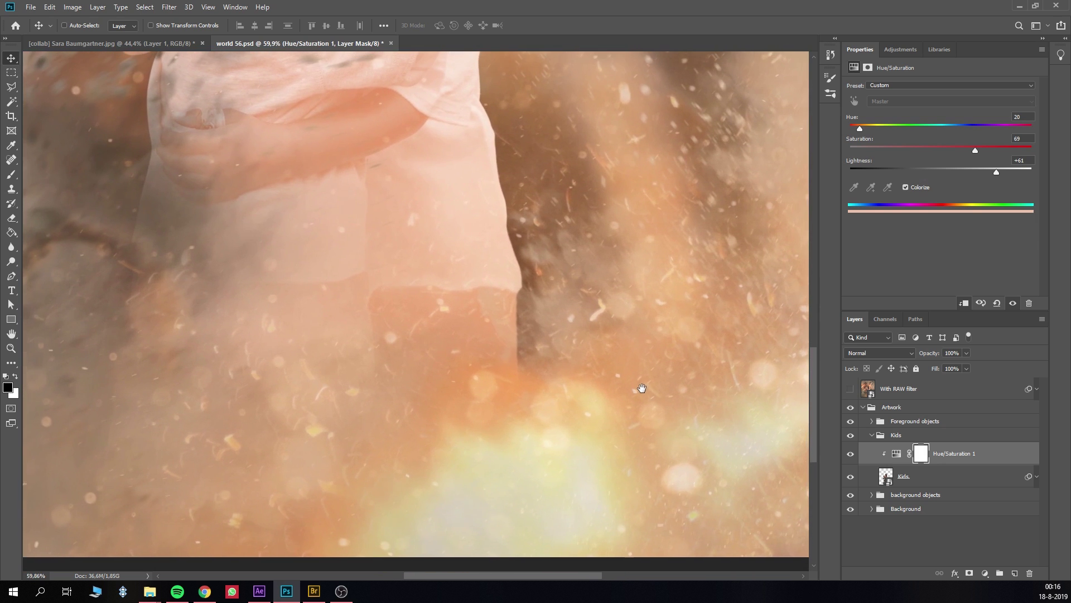
pyautogui.moveTo(642, 388); pyautogui.dragTo(634, 415)
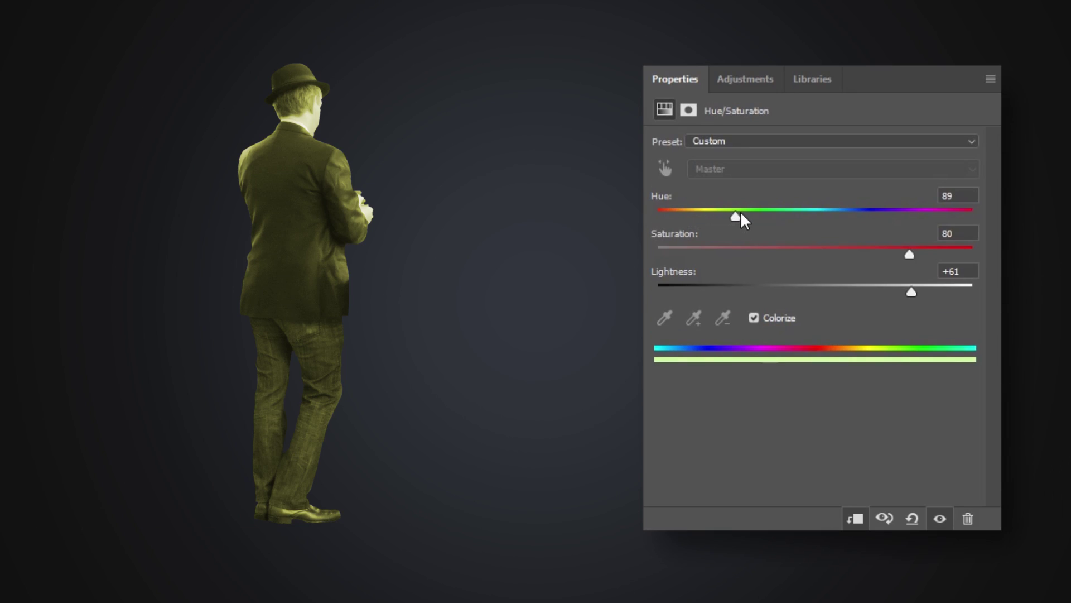
pyautogui.moveTo(741, 210); pyautogui.dragTo(687, 216)
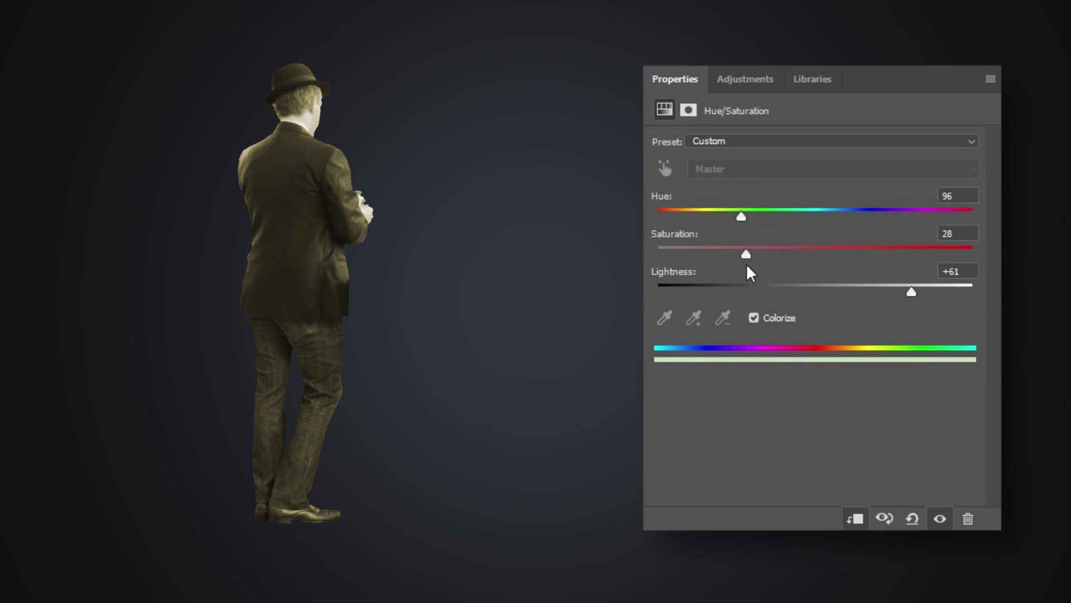
pyautogui.moveTo(747, 265); pyautogui.dragTo(809, 267)
pyautogui.moveTo(883, 252); pyautogui.dragTo(734, 263)
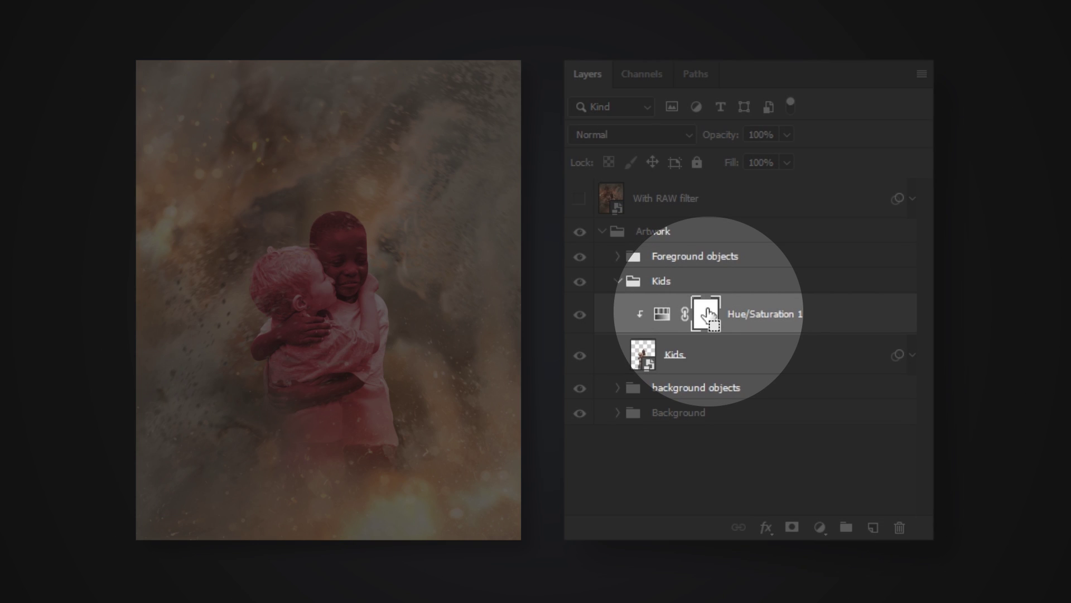
# Invert the Hue/Saturation mask and paint the tint back onto the children with a soft brush
pyautogui.hotkey('ctrl', 'i')
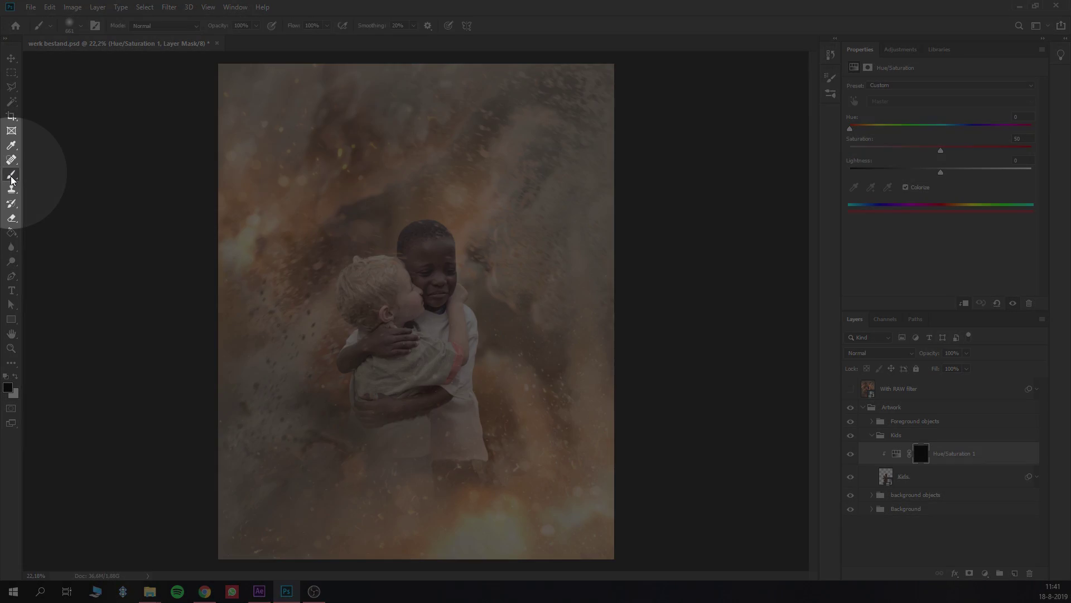
pyautogui.rightClick(567, 310)
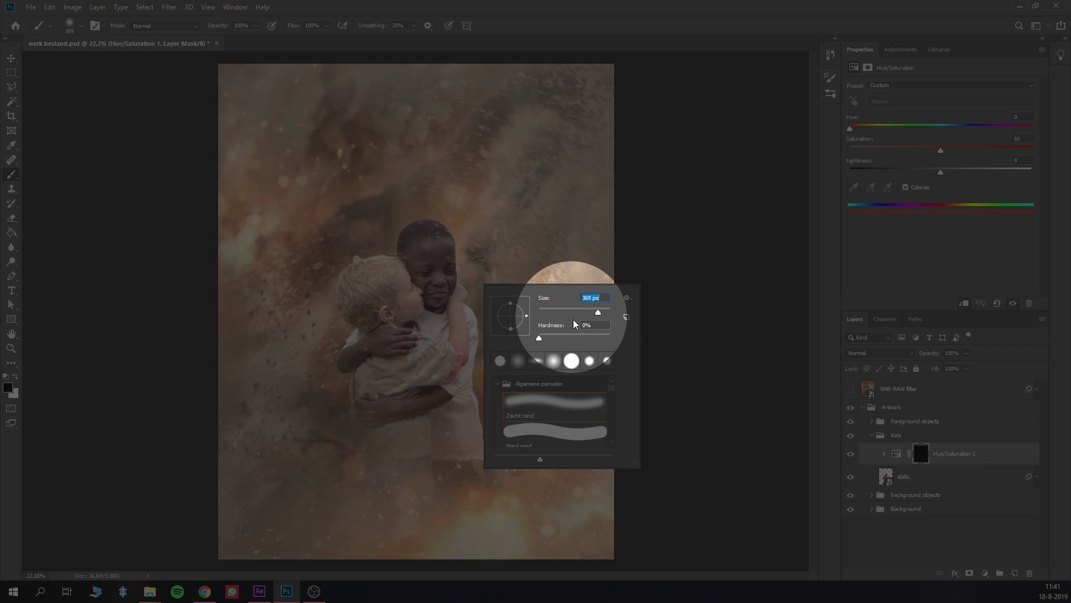
pyautogui.click(547, 338)
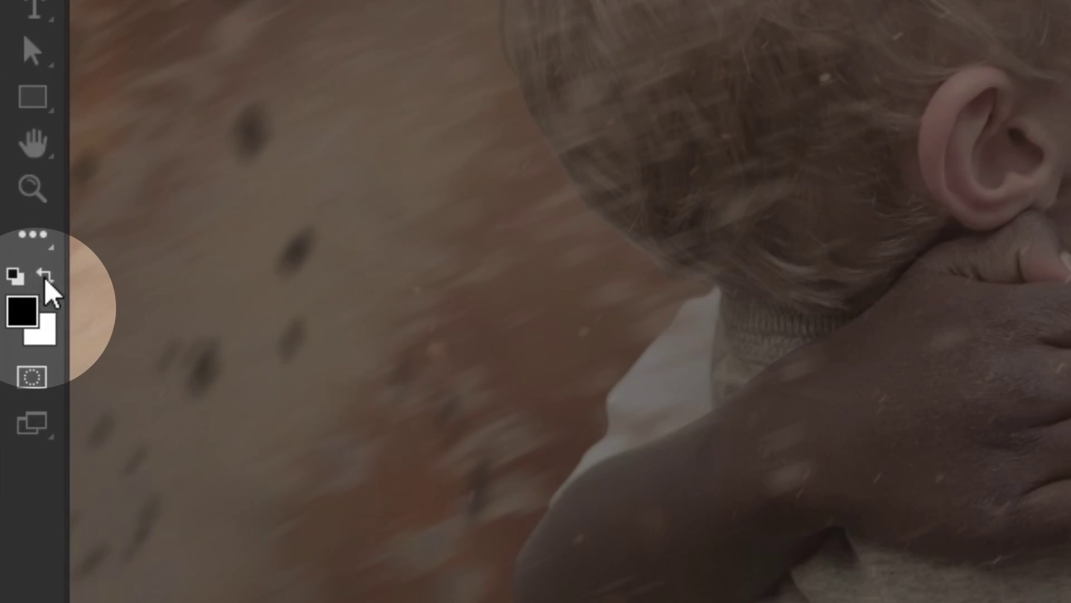
pyautogui.click(45, 275)
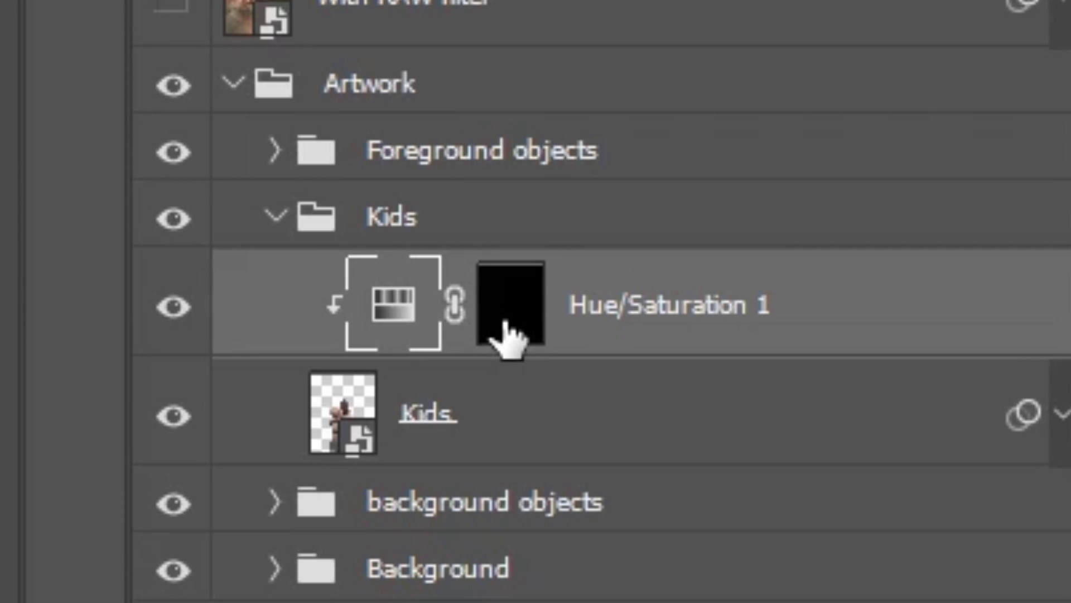
pyautogui.click(508, 329)
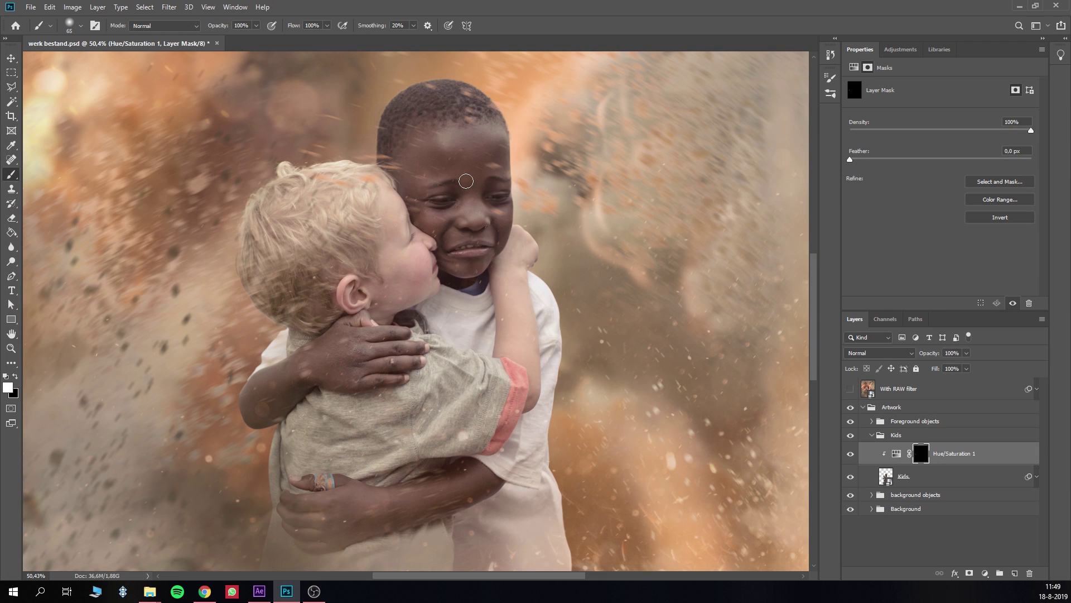
pyautogui.moveTo(469, 179)
pyautogui.mouseDown()
pyautogui.moveTo(363, 256)
pyautogui.moveTo(522, 235)
pyautogui.moveTo(328, 349)
pyautogui.moveTo(505, 334)
pyautogui.moveTo(327, 414)
pyautogui.moveTo(444, 413)
pyautogui.moveTo(435, 435)
pyautogui.moveTo(373, 484)
pyautogui.moveTo(474, 480)
pyautogui.mouseUp()
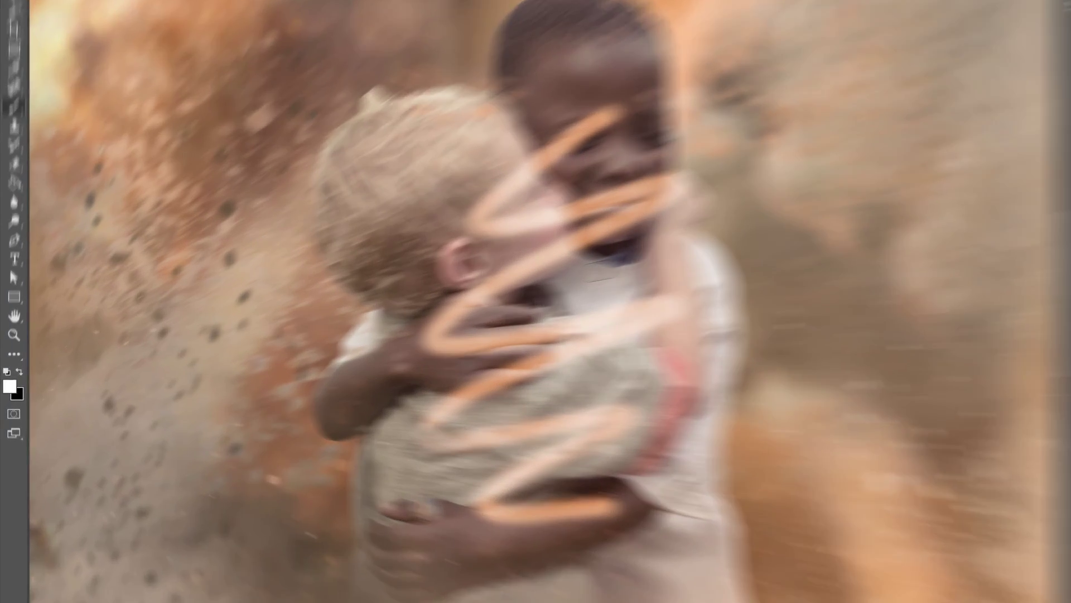
# Hide the orange strokes in black and paint a warm highlight along the child's arm
pyautogui.press('x')
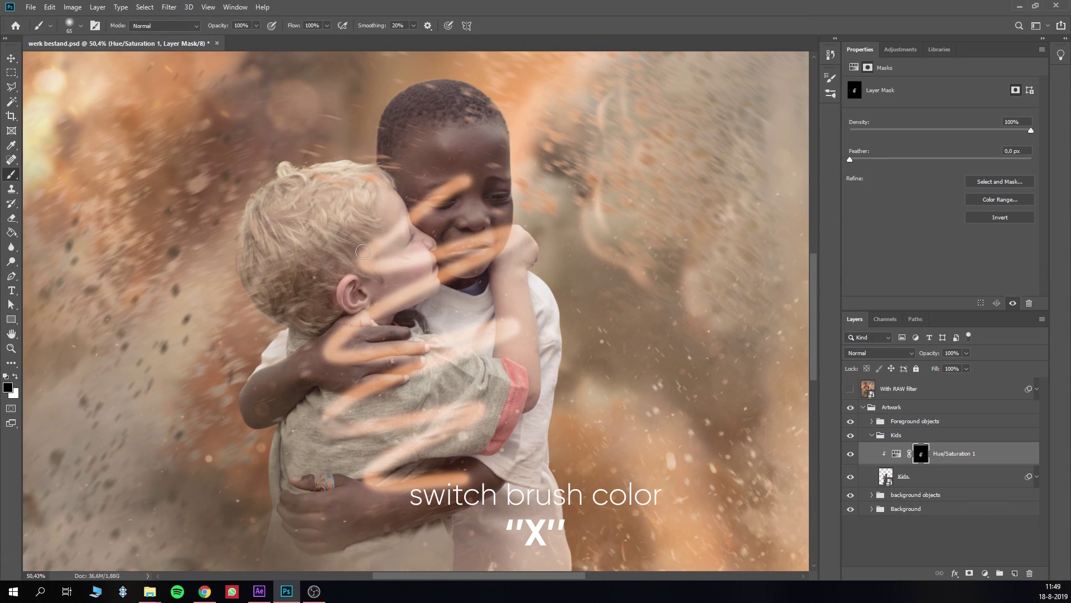
pyautogui.moveTo(455, 239)
pyautogui.mouseDown()
pyautogui.moveTo(346, 357)
pyautogui.moveTo(340, 388)
pyautogui.mouseUp()
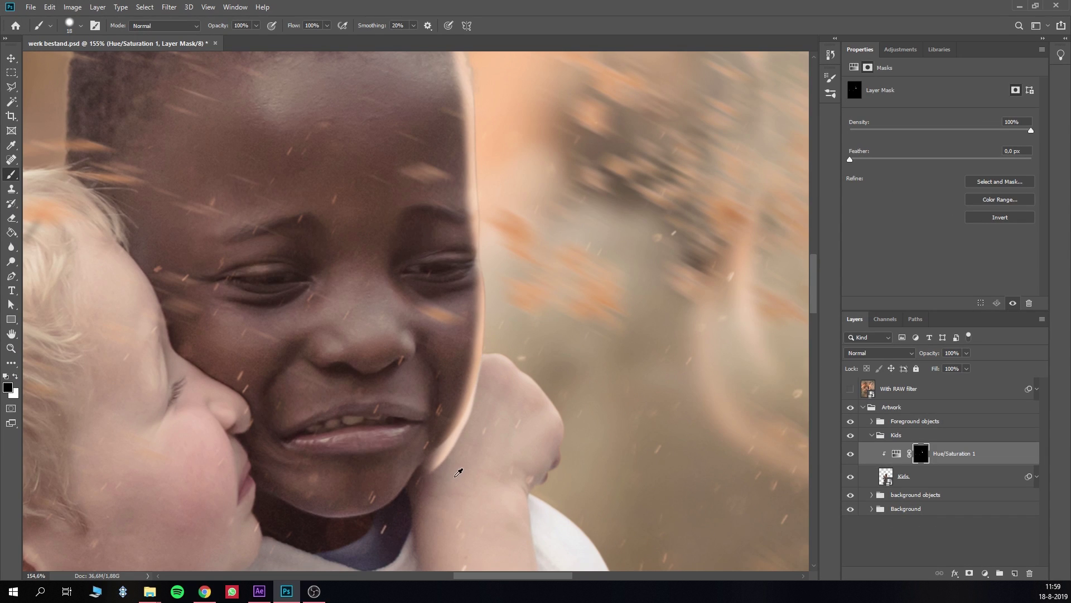
pyautogui.moveTo(285, 308); pyautogui.dragTo(350, 293)
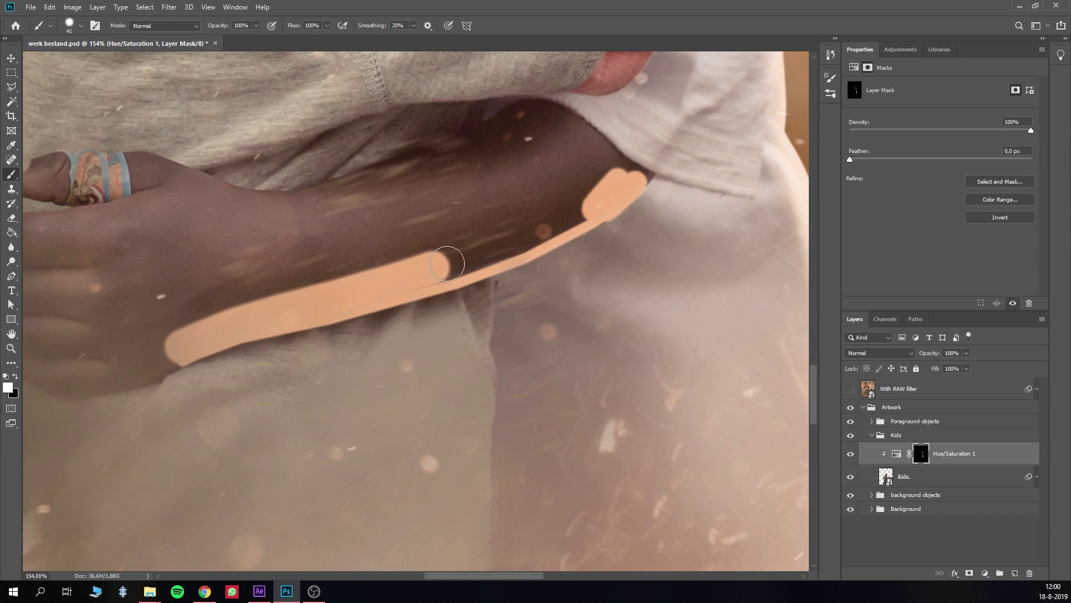
# Erase the highlight's left end on the arm with a 56 px black brush
pyautogui.rightClick(323, 247)
pyautogui.press('Return')
pyautogui.press('x')
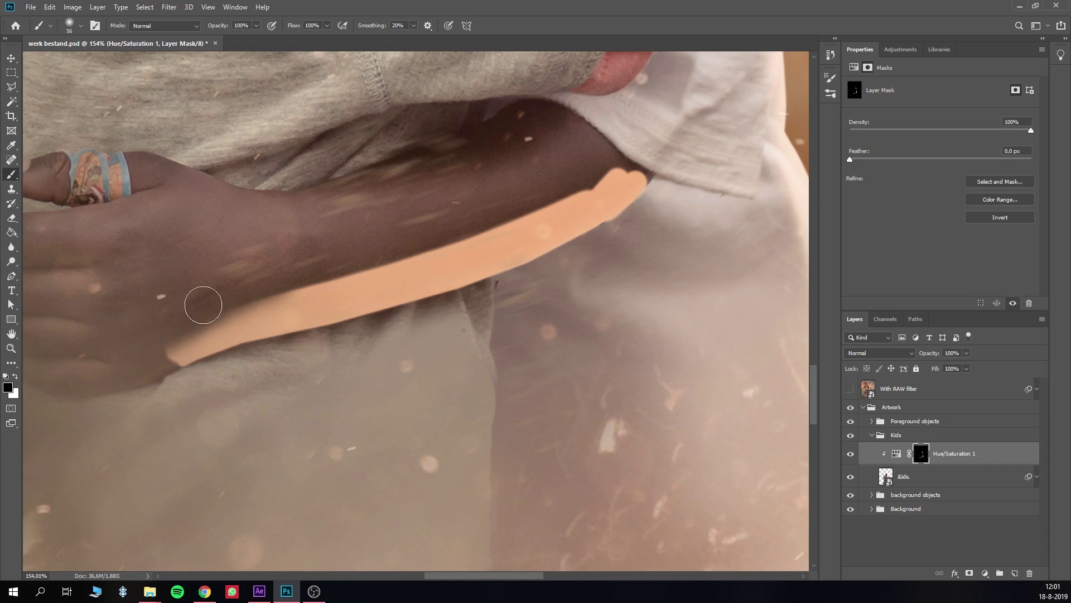
pyautogui.moveTo(259, 310); pyautogui.dragTo(232, 320)
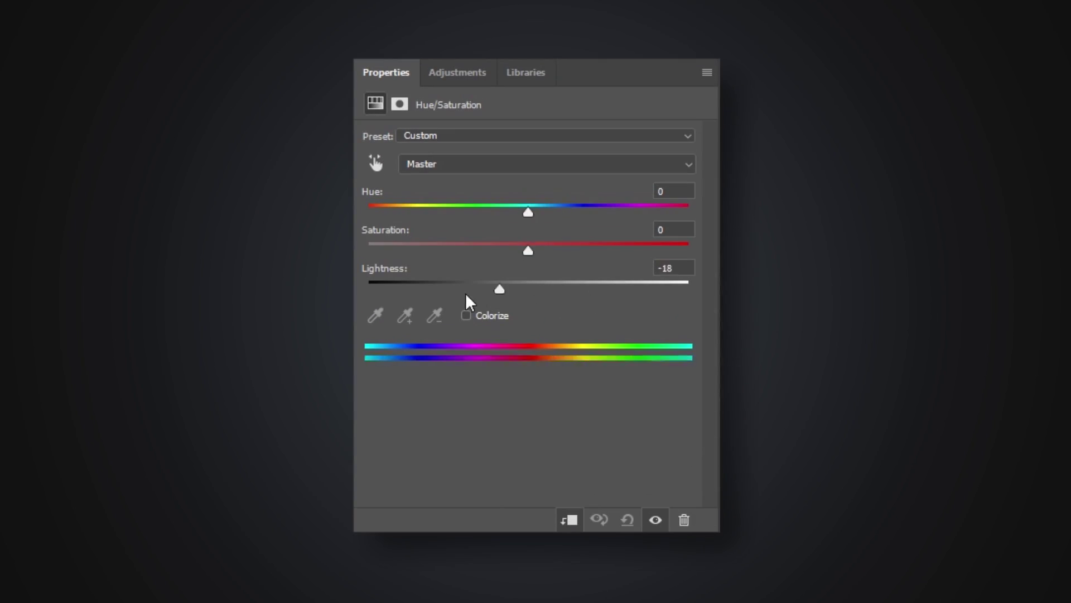
# Shift the children's tint hue to 22 for warm peach, keeping Brightness/Contrast 1 clipped to PERSON
pyautogui.moveTo(466, 301); pyautogui.dragTo(272, 300)
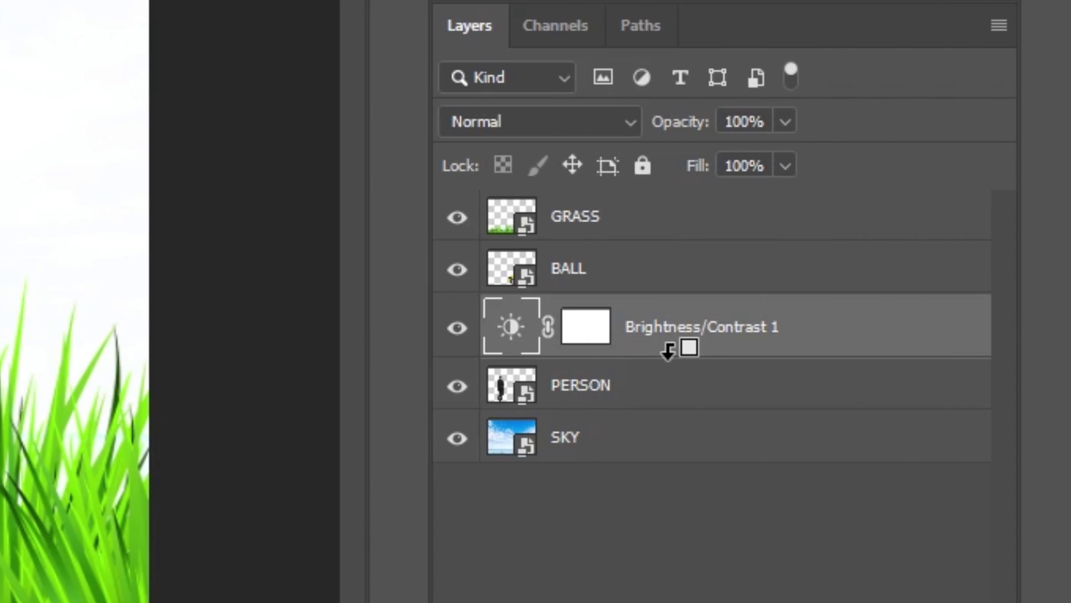
pyautogui.keyDown('alt'); pyautogui.click(667, 350); pyautogui.keyUp('alt')
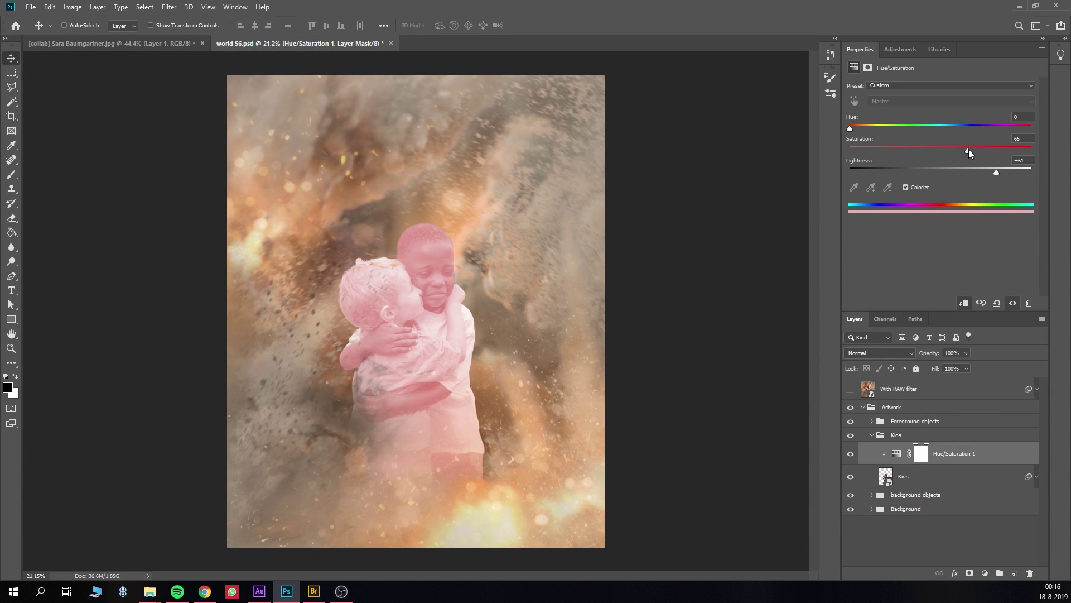
pyautogui.click(860, 127)
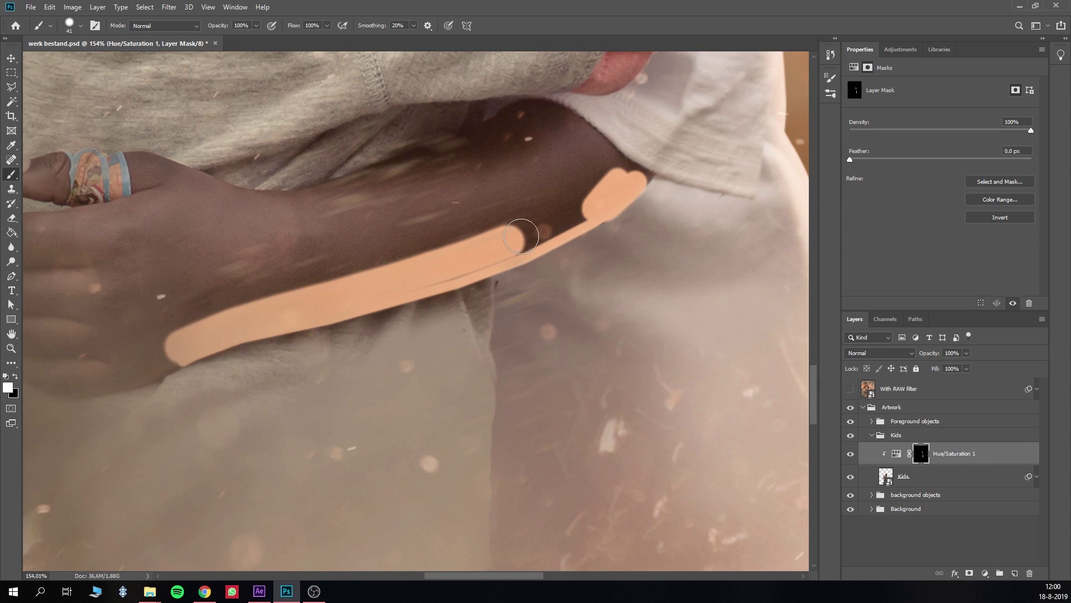
# Set a 56 px black brush on the mask to trim the arm highlight's left end
pyautogui.rightClick(415, 276)
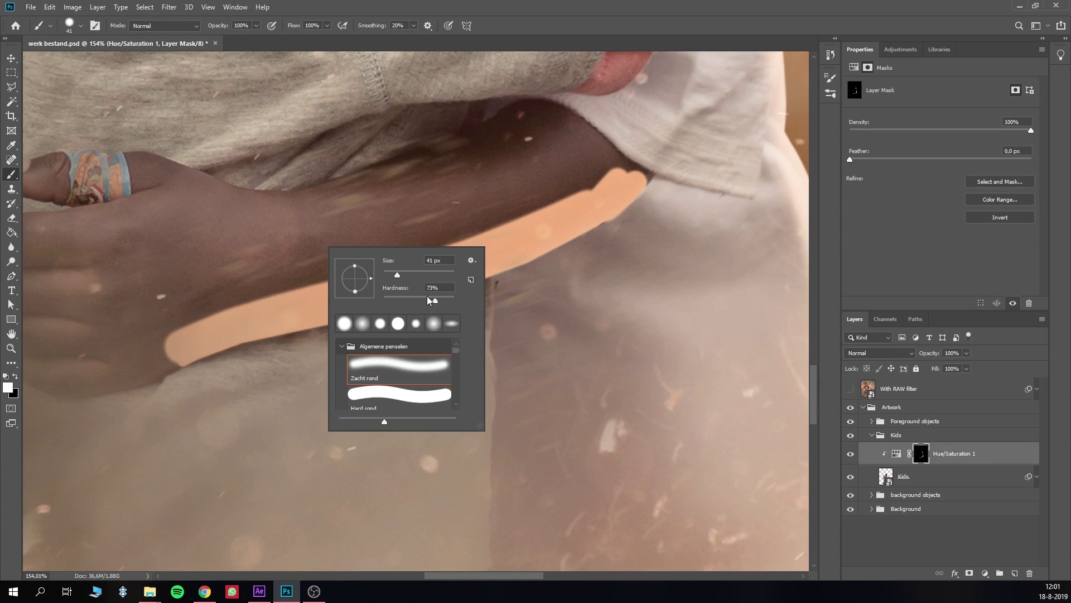
pyautogui.keyDown('alt'); pyautogui.rightClick(240, 296); pyautogui.keyUp('alt')
pyautogui.press('x')
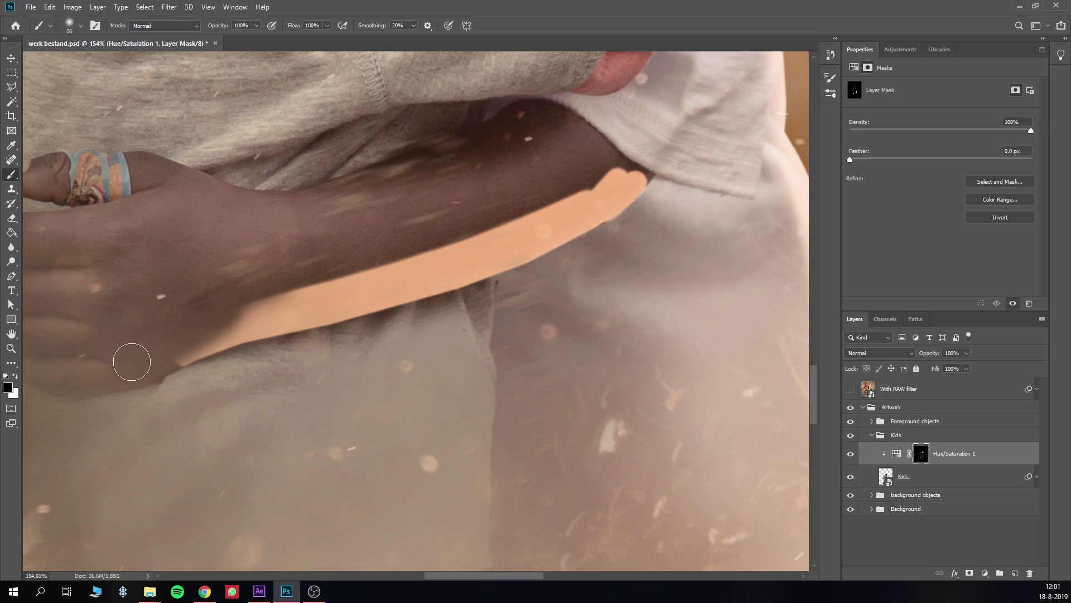